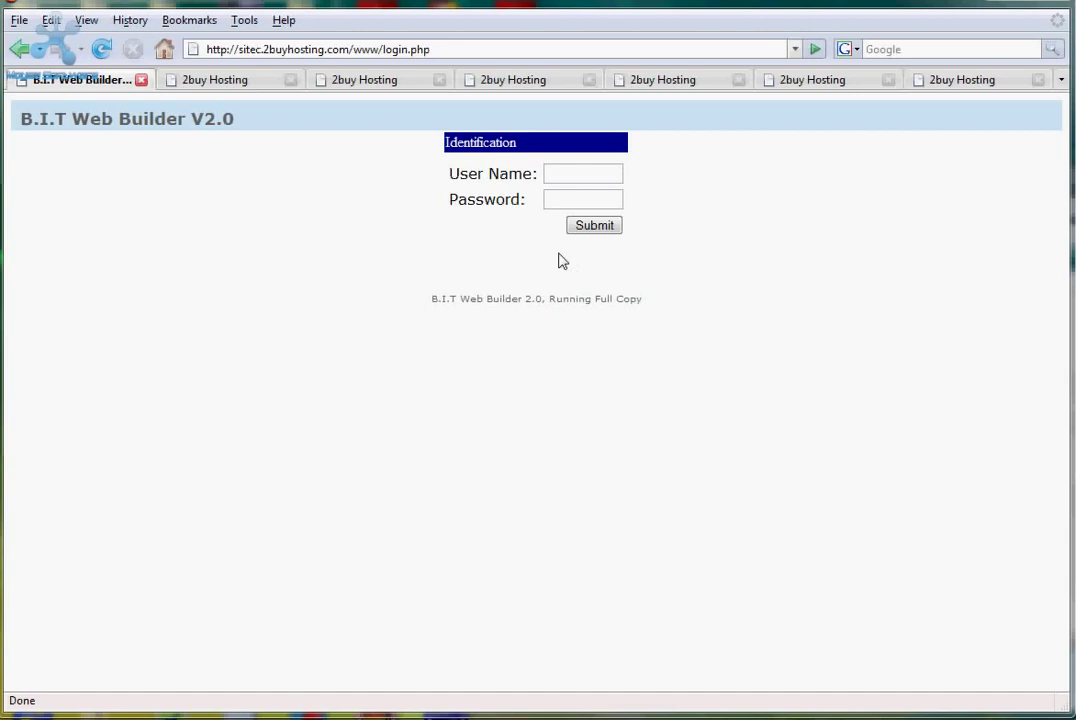
- Log in with the saved username from autocomplete, letting the password fill in automatically
{"action": "left_click", "coordinate": [556, 172]}
{"action": "type", "text": "d"}
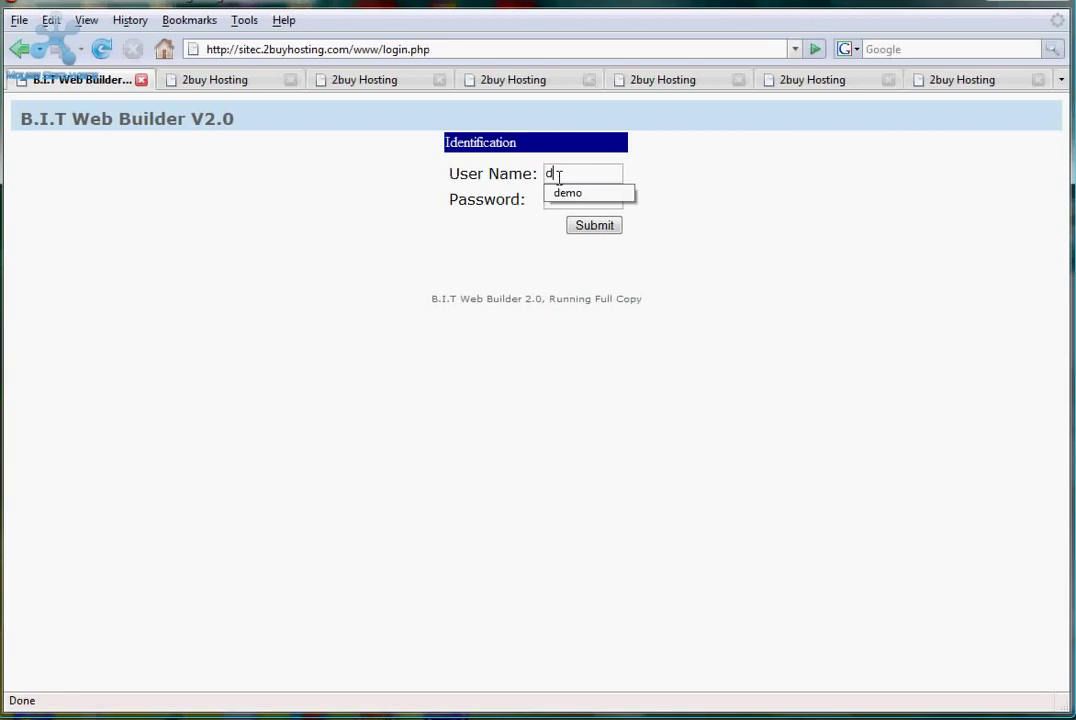
{"action": "left_click", "coordinate": [576, 190]}
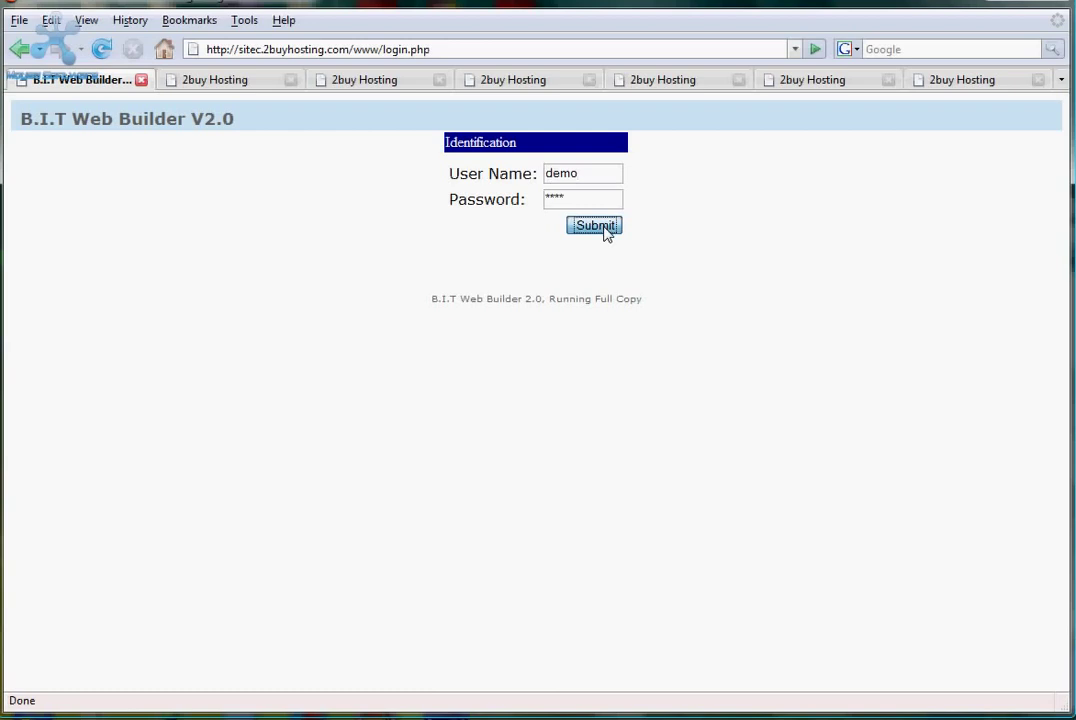
{"action": "left_click", "coordinate": [603, 228]}
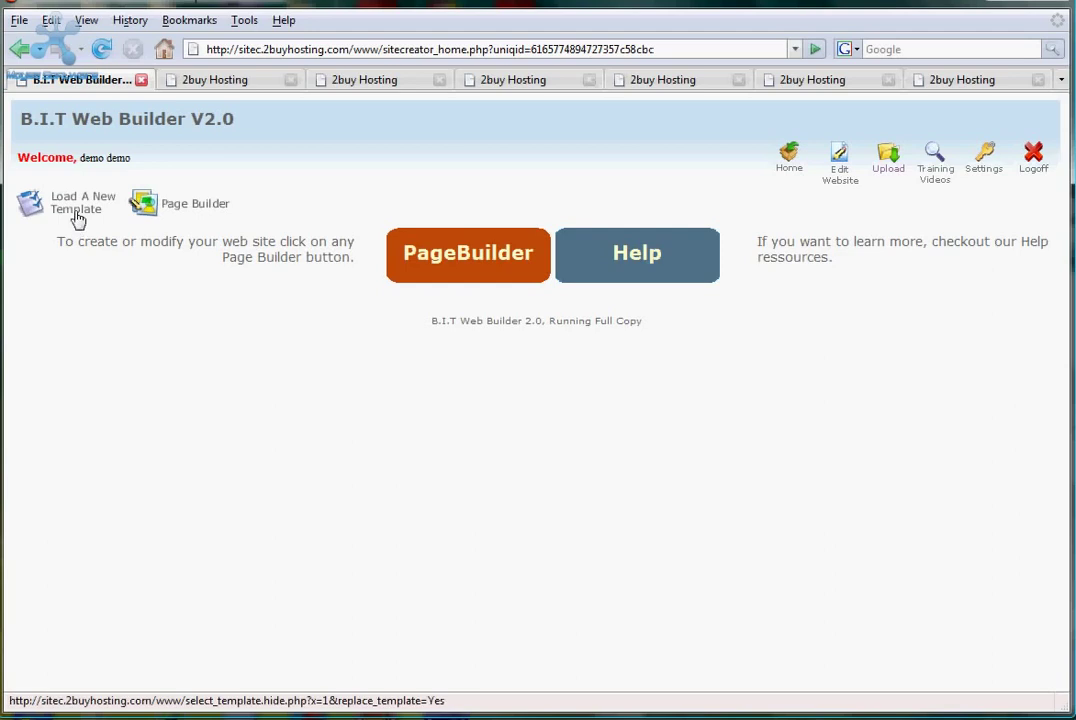
- Browse the new template gallery and select the Design Restaurant template
{"action": "left_click", "coordinate": [78, 213]}
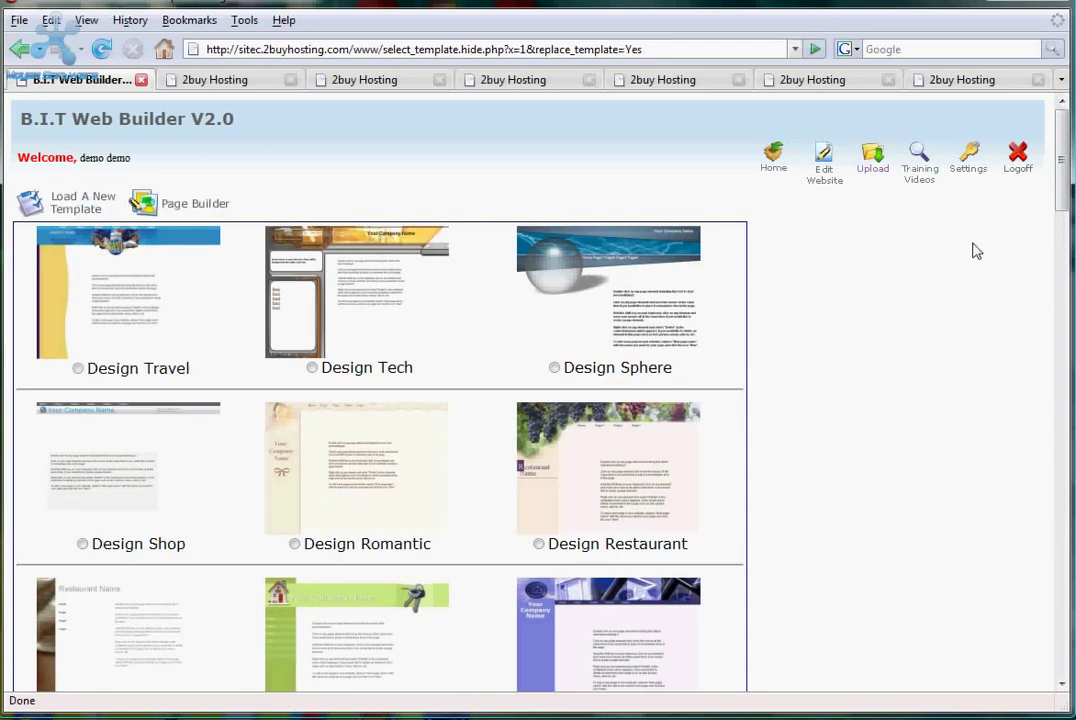
{"action": "mouse_move", "coordinate": [1062, 145]}
{"action": "left_mouse_down"}
{"action": "mouse_move", "coordinate": [1064, 545]}
{"action": "mouse_move", "coordinate": [1070, 140]}
{"action": "left_mouse_up"}
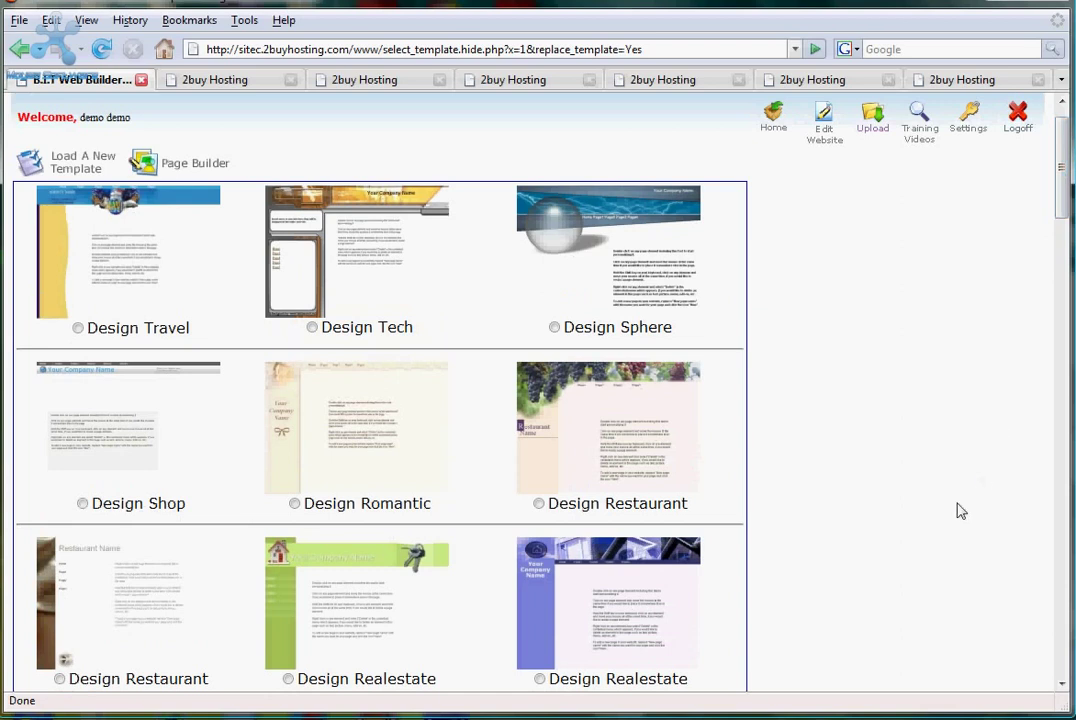
{"action": "left_click", "coordinate": [539, 504]}
{"action": "left_click_drag", "start_coordinate": [1062, 163], "coordinate": [1064, 590]}
- Proceed with the chosen design and confirm replacing the existing template
{"action": "left_click", "coordinate": [720, 643]}
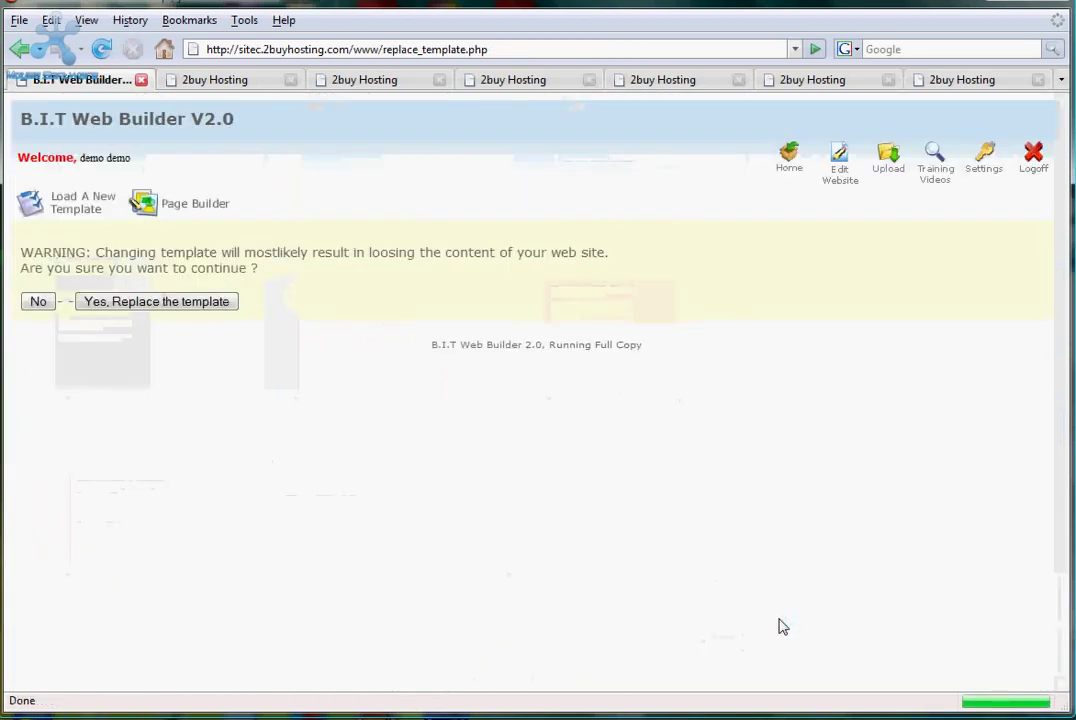
{"action": "left_click", "coordinate": [167, 308]}
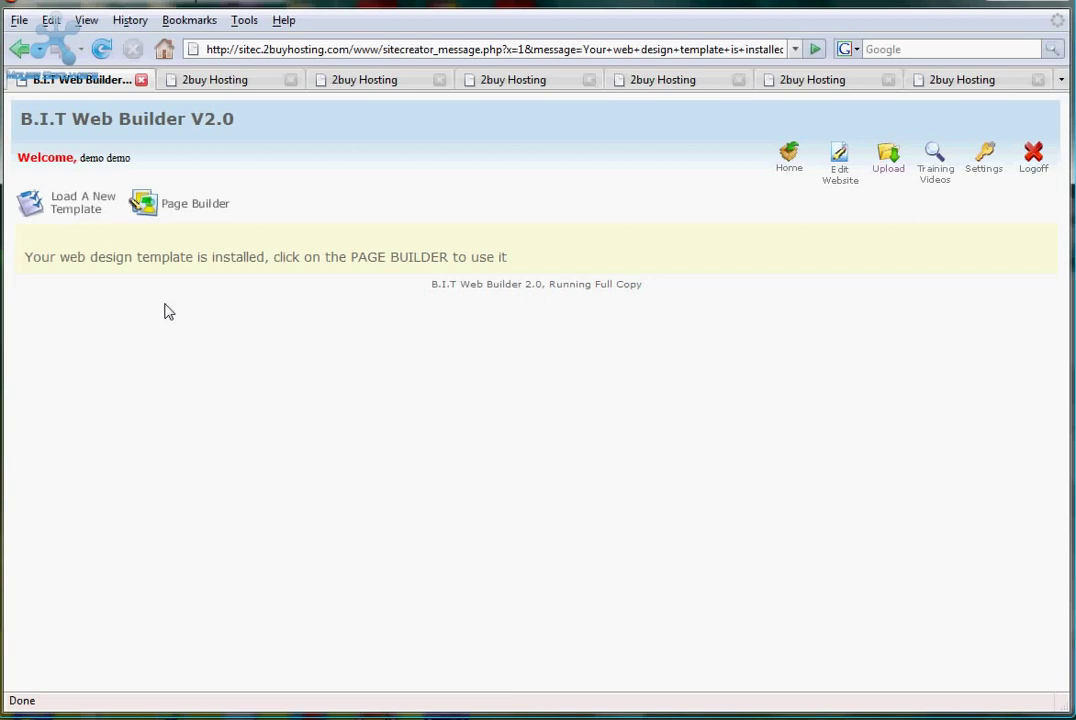
- Launch PageBuilder in a new browser tab via the Page Builder link
{"action": "left_click", "coordinate": [181, 212]}
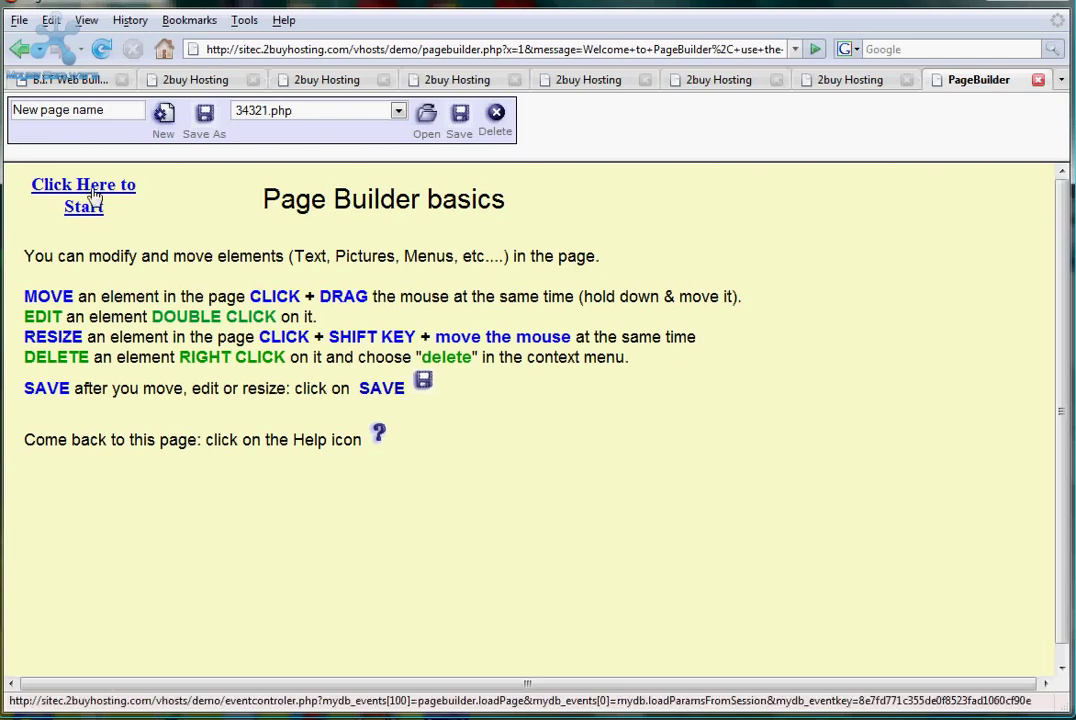
- Start editing the home page index.php and switch to the Advanced editor
{"action": "left_click", "coordinate": [92, 199]}
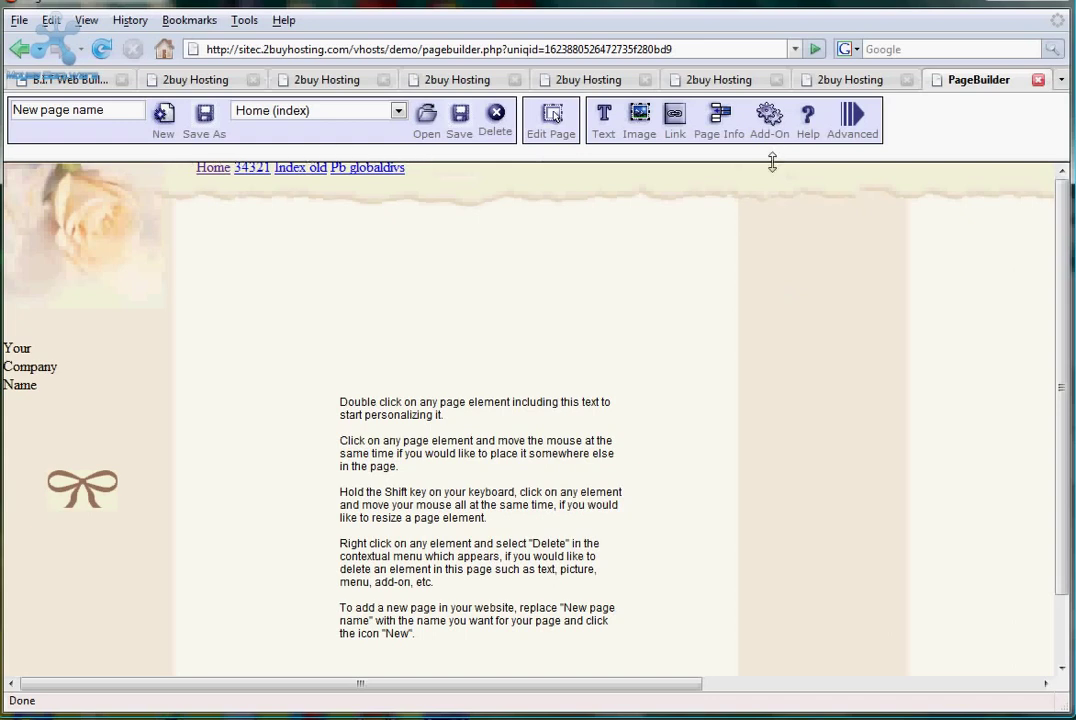
{"action": "left_click", "coordinate": [852, 118]}
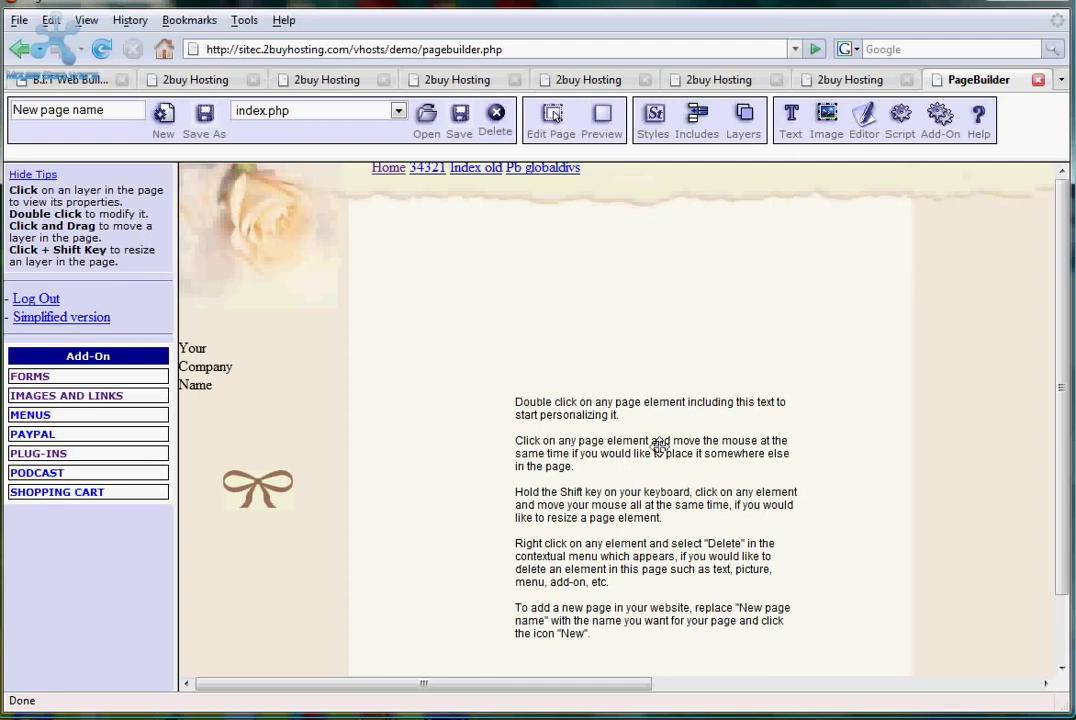
- Delete the intro text's second paragraph about moving page elements and apply the change
{"action": "double_click", "coordinate": [648, 452]}
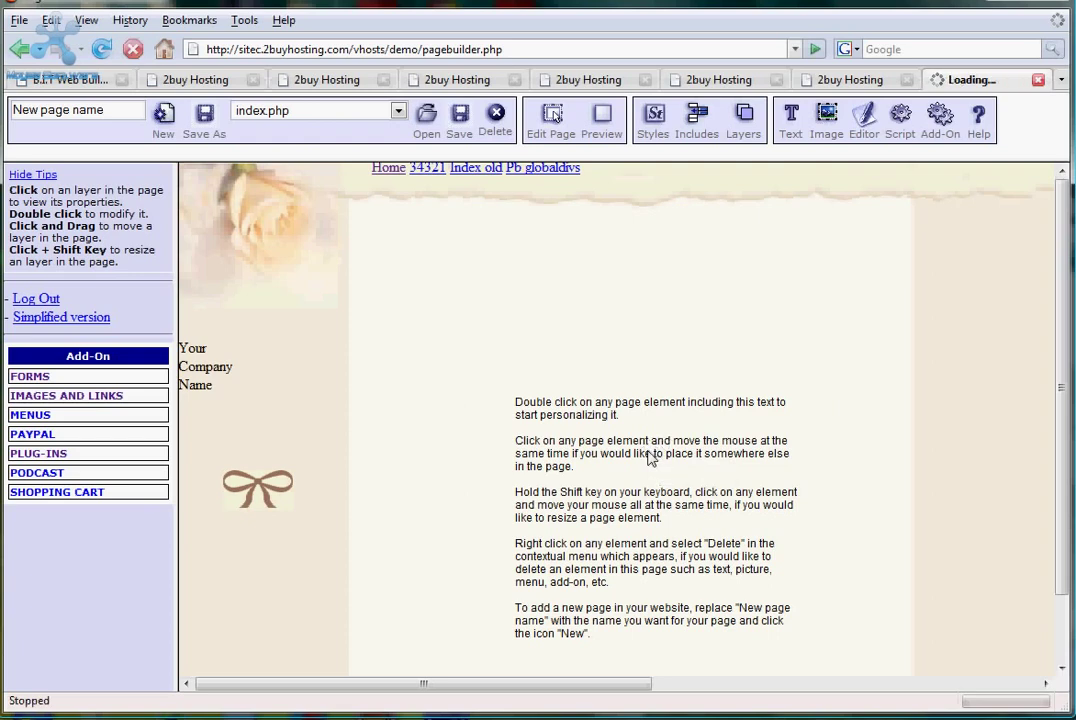
{"action": "triple_click", "coordinate": [511, 440]}
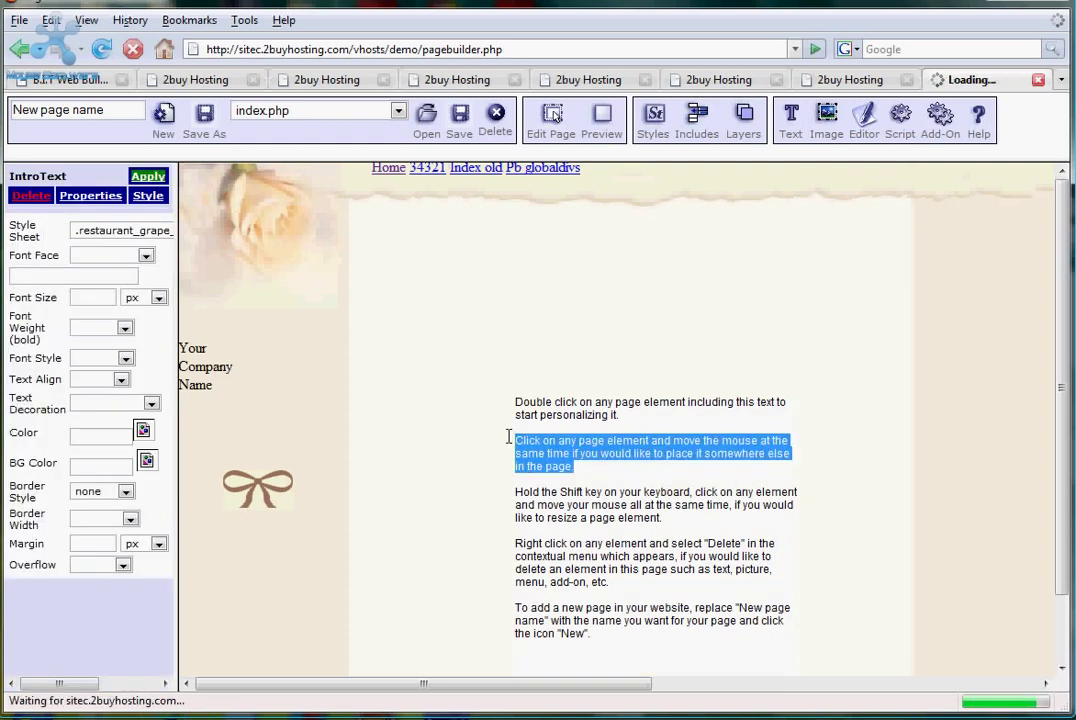
{"action": "key", "text": "Delete"}
{"action": "key", "text": "BackSpace"}
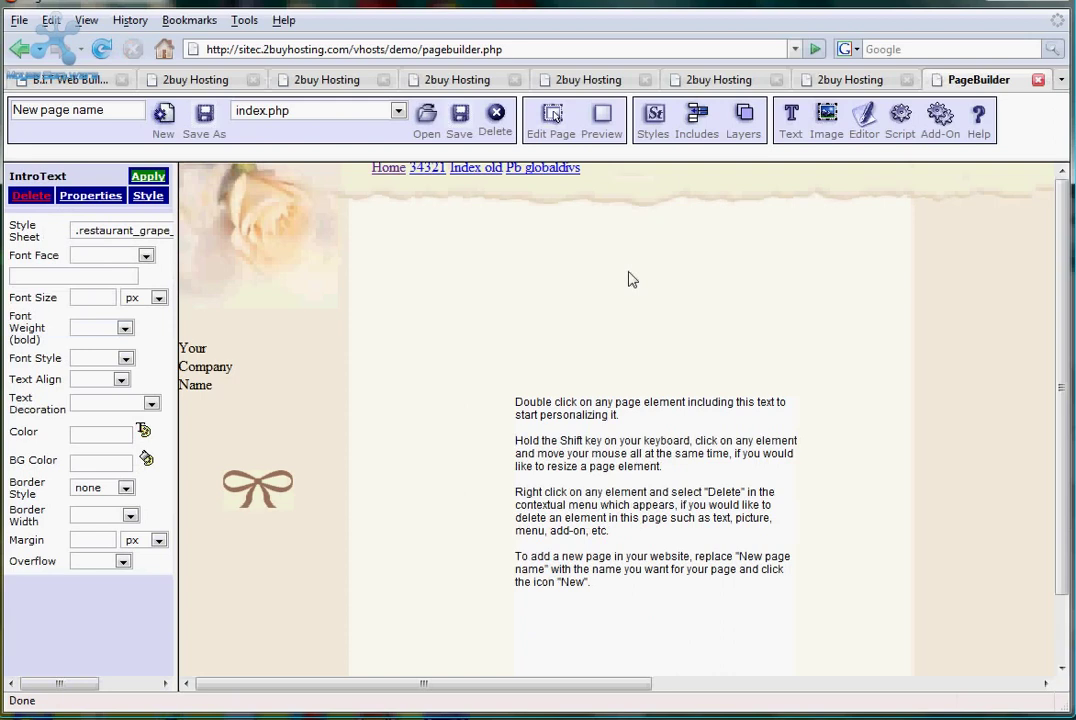
{"action": "left_click", "coordinate": [540, 305]}
{"action": "left_click", "coordinate": [149, 186]}
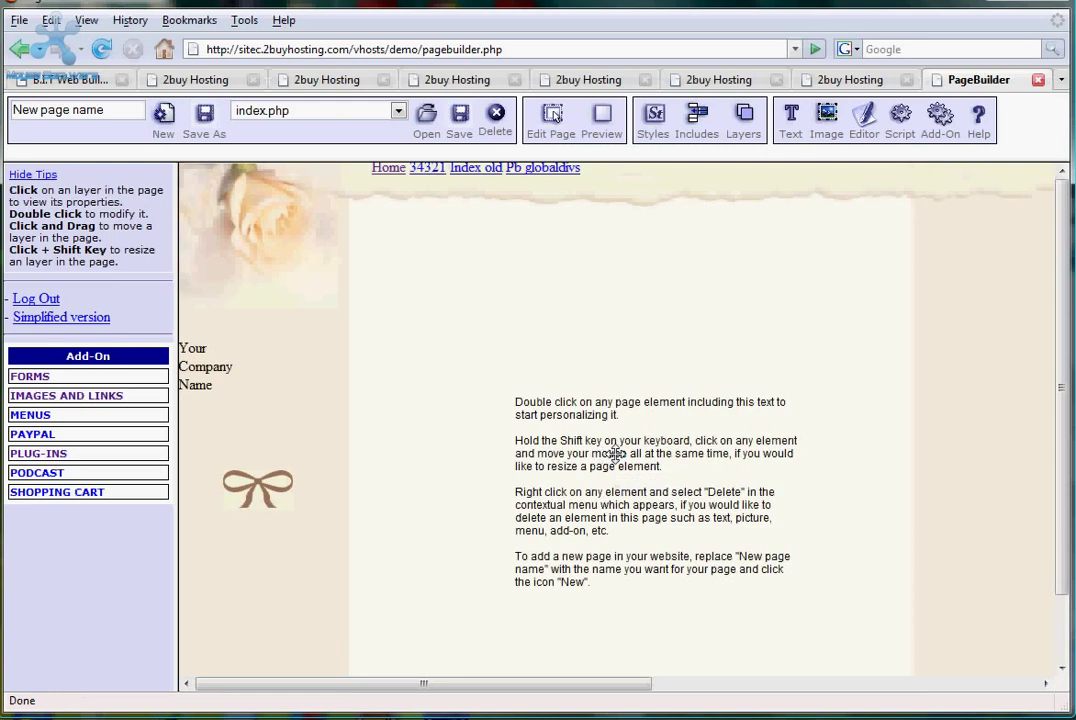
- Move the intro text up-left and widen it, then enlarge the rose picture at top-left
{"action": "left_click_drag", "start_coordinate": [616, 453], "coordinate": [493, 430]}
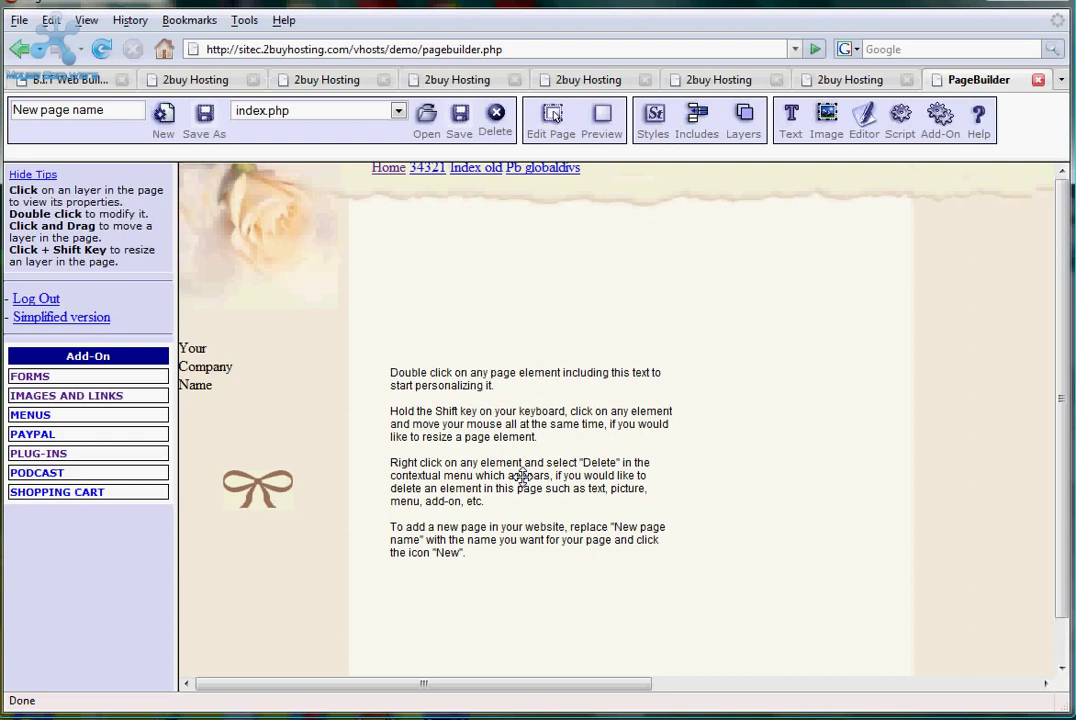
{"action": "left_click_drag", "start_coordinate": [521, 476], "coordinate": [552, 460]}
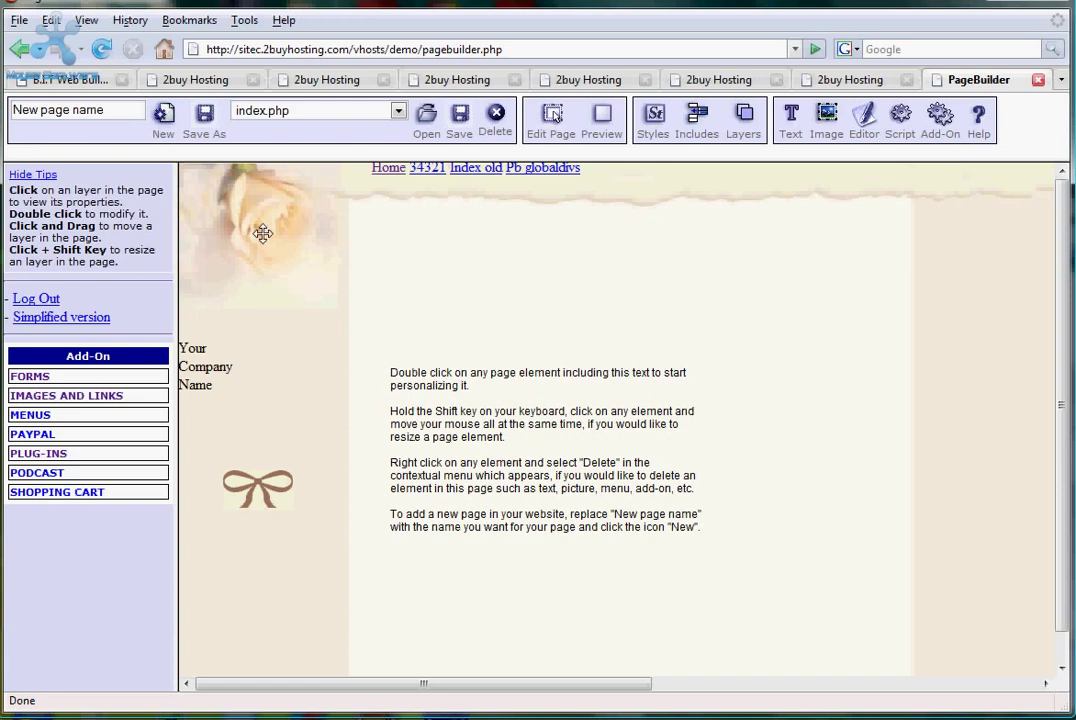
{"action": "left_click_drag", "start_coordinate": [261, 233], "coordinate": [416, 300]}
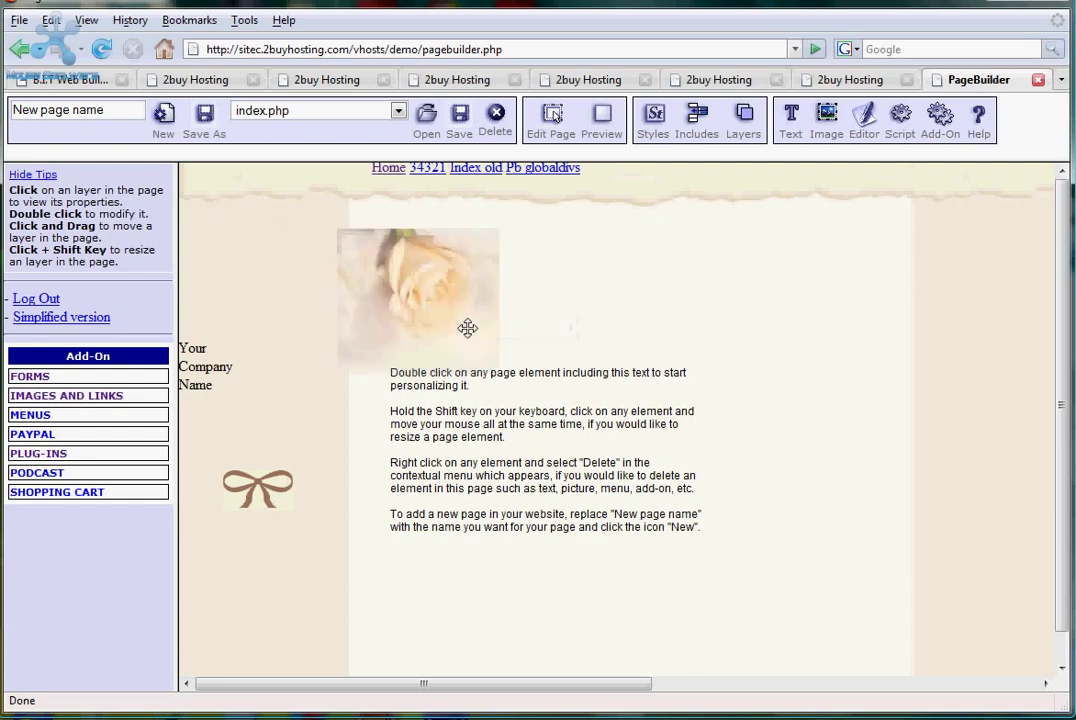
{"action": "left_click", "coordinate": [428, 300]}
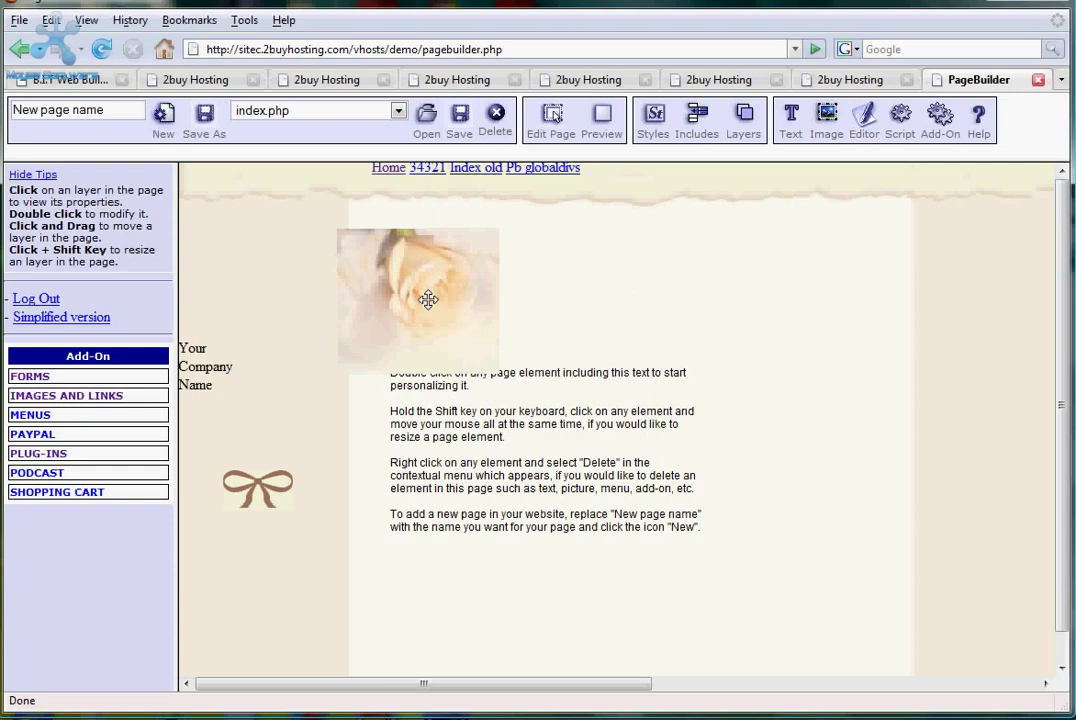
{"action": "left_click_drag", "start_coordinate": [428, 300], "coordinate": [288, 245]}
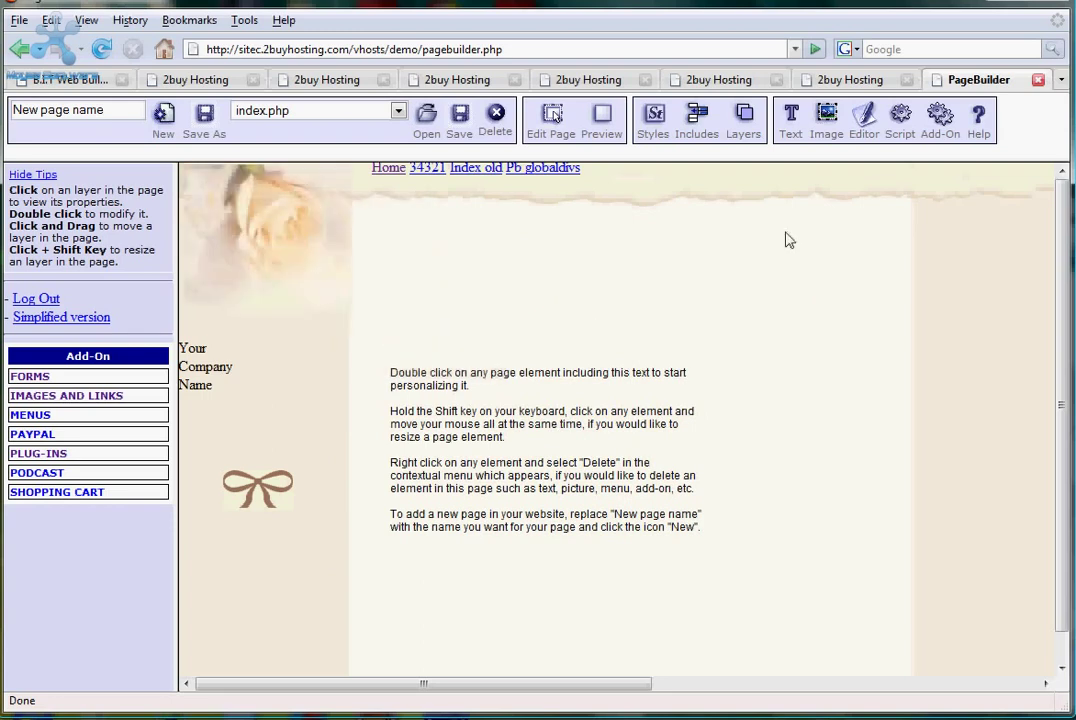
- Insert restaurant_grape_board.jpg from the Image Library onto the Romantic page
{"action": "left_click", "coordinate": [827, 138]}
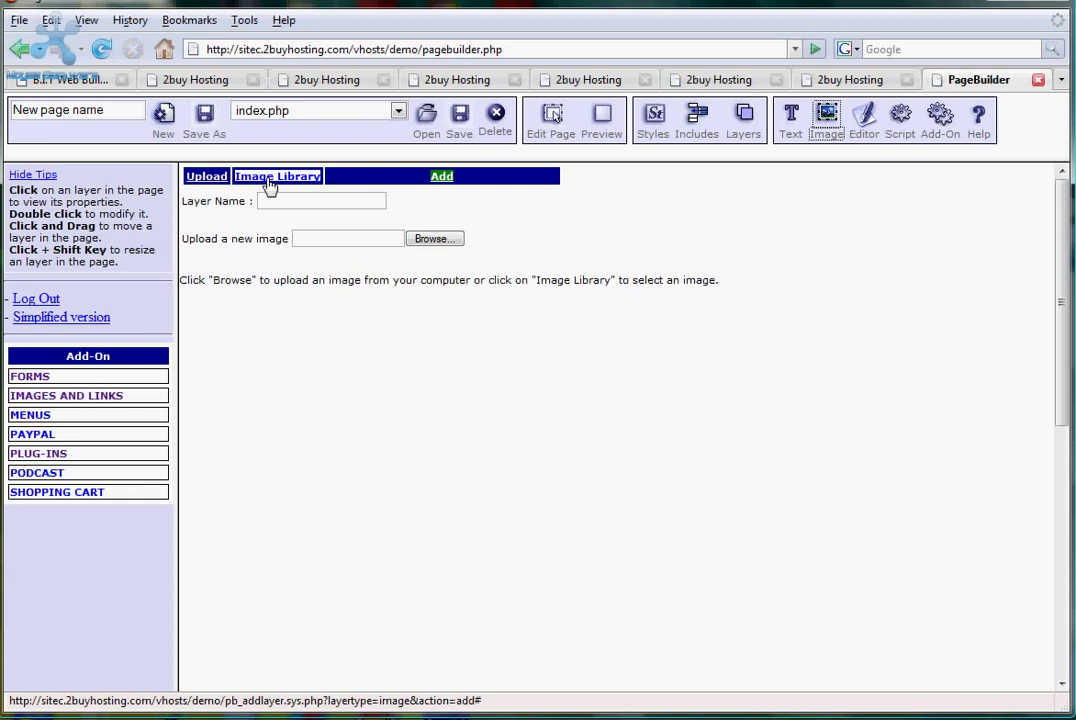
{"action": "left_click", "coordinate": [269, 180]}
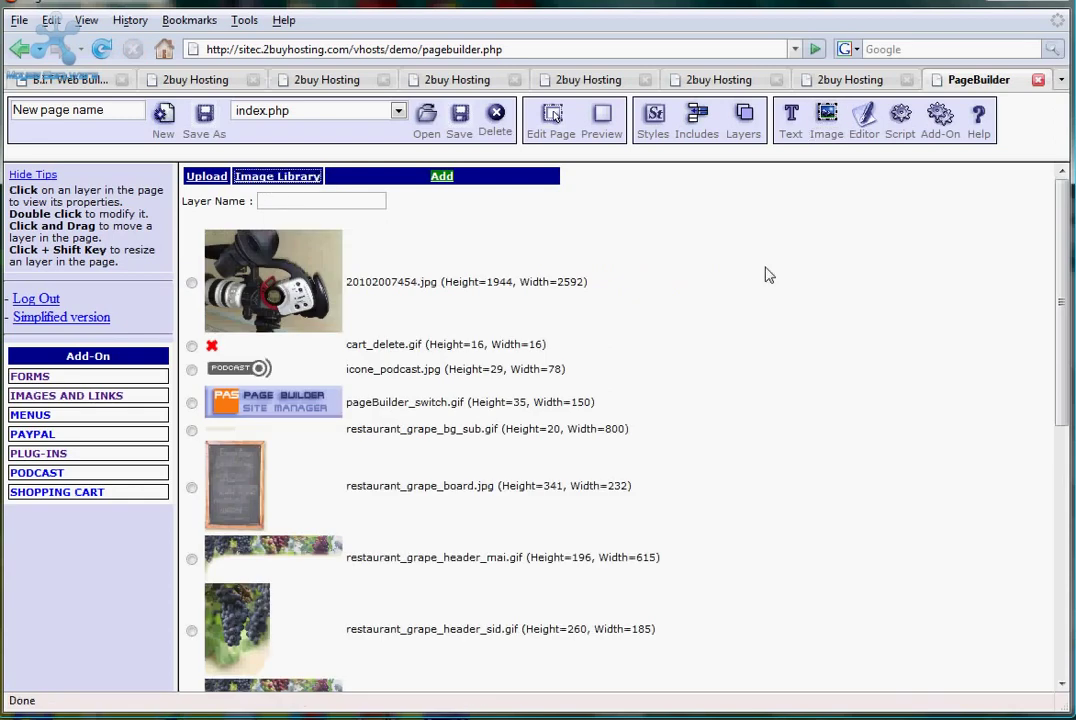
{"action": "left_click_drag", "start_coordinate": [1060, 245], "coordinate": [1062, 359]}
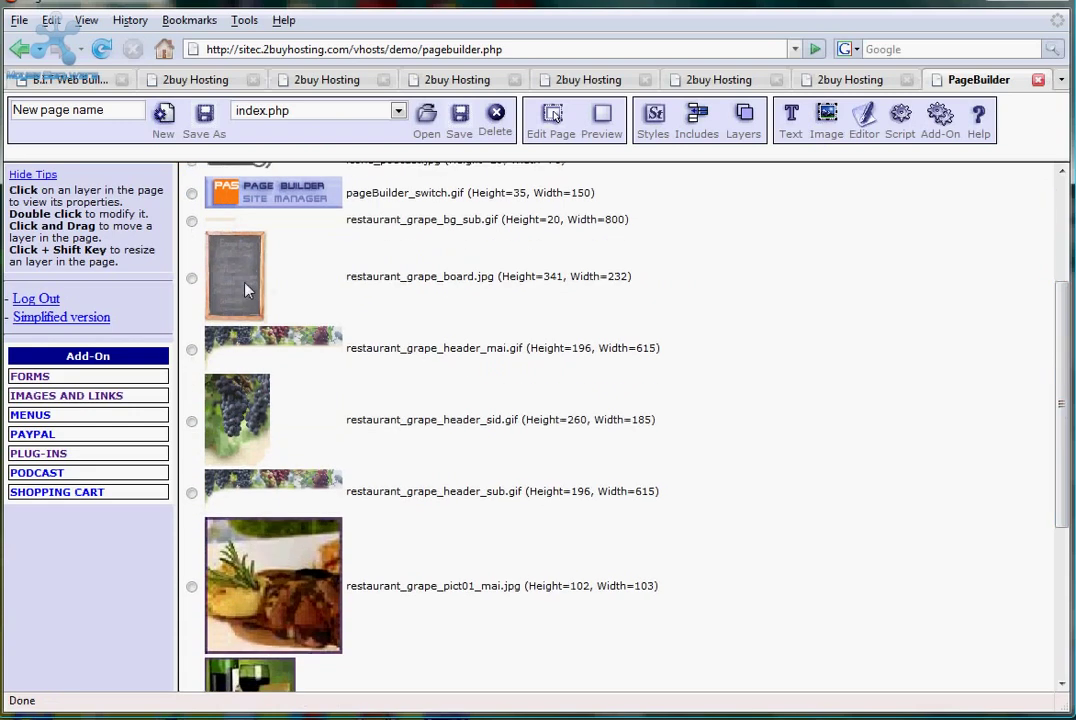
{"action": "left_click", "coordinate": [192, 279]}
{"action": "left_click_drag", "start_coordinate": [1063, 314], "coordinate": [1063, 459]}
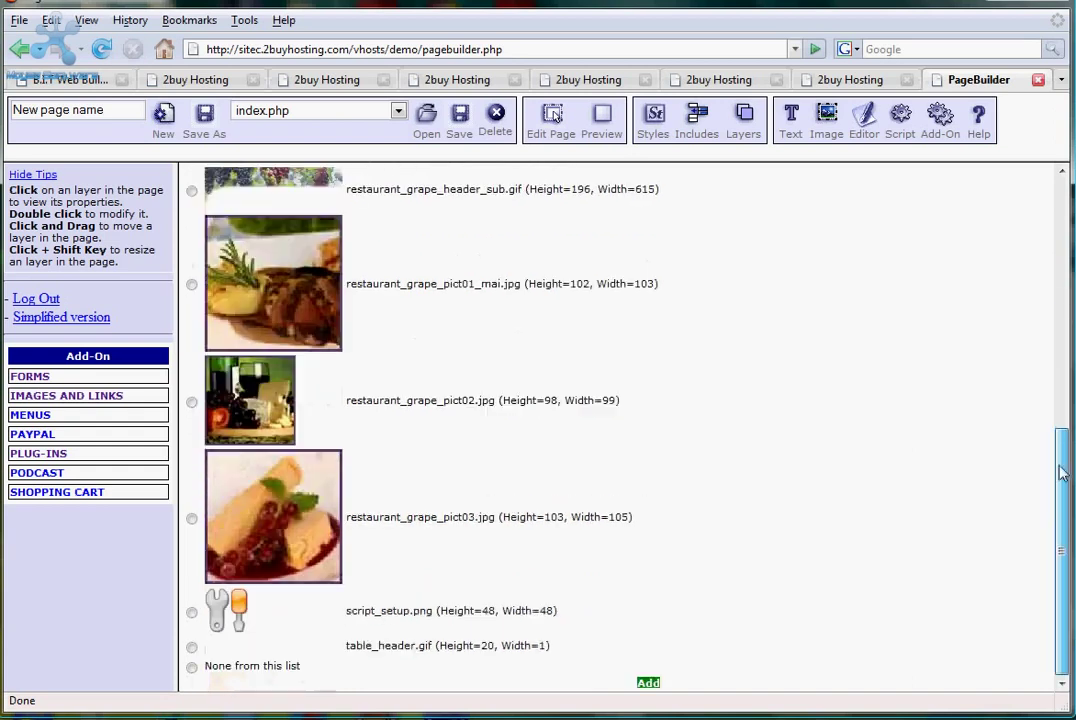
{"action": "left_click", "coordinate": [648, 686]}
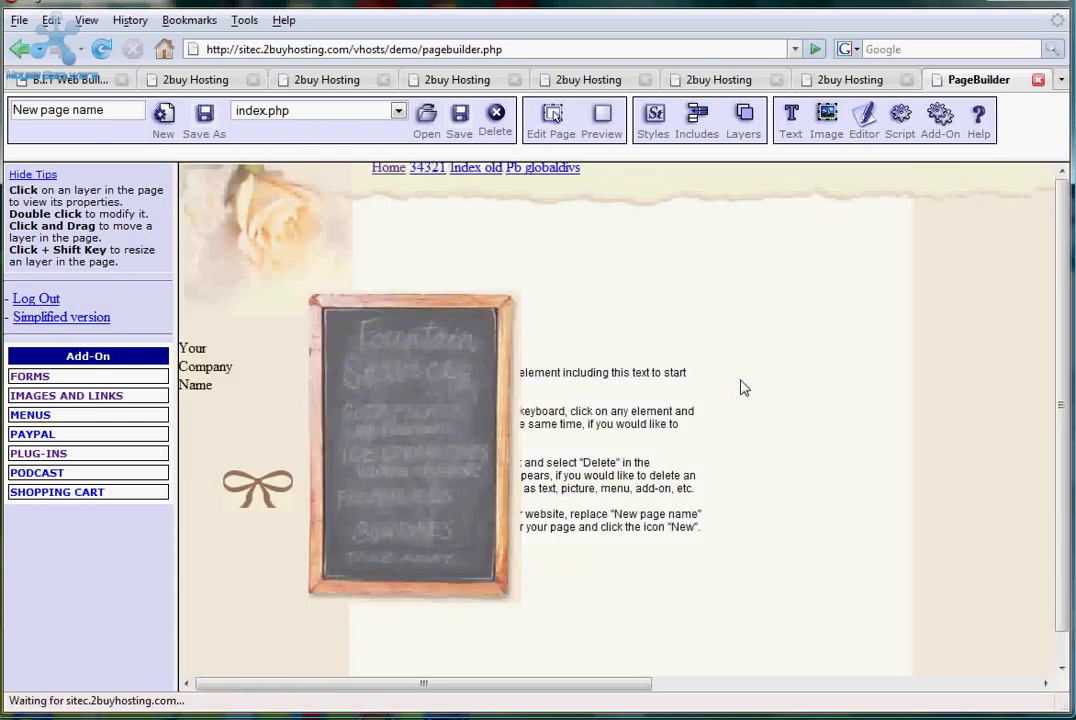
- Shrink the chalkboard image and position it to the right of the tips text
{"action": "left_click_drag", "start_coordinate": [428, 425], "coordinate": [790, 430]}
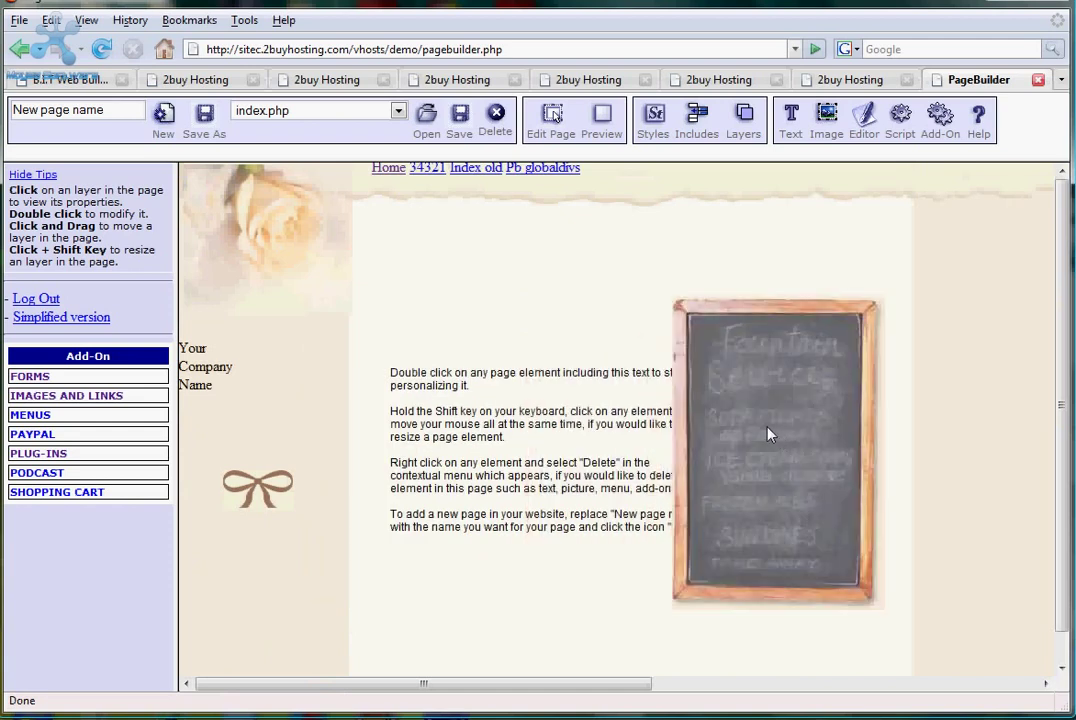
{"action": "left_click_drag", "start_coordinate": [761, 435], "coordinate": [800, 416]}
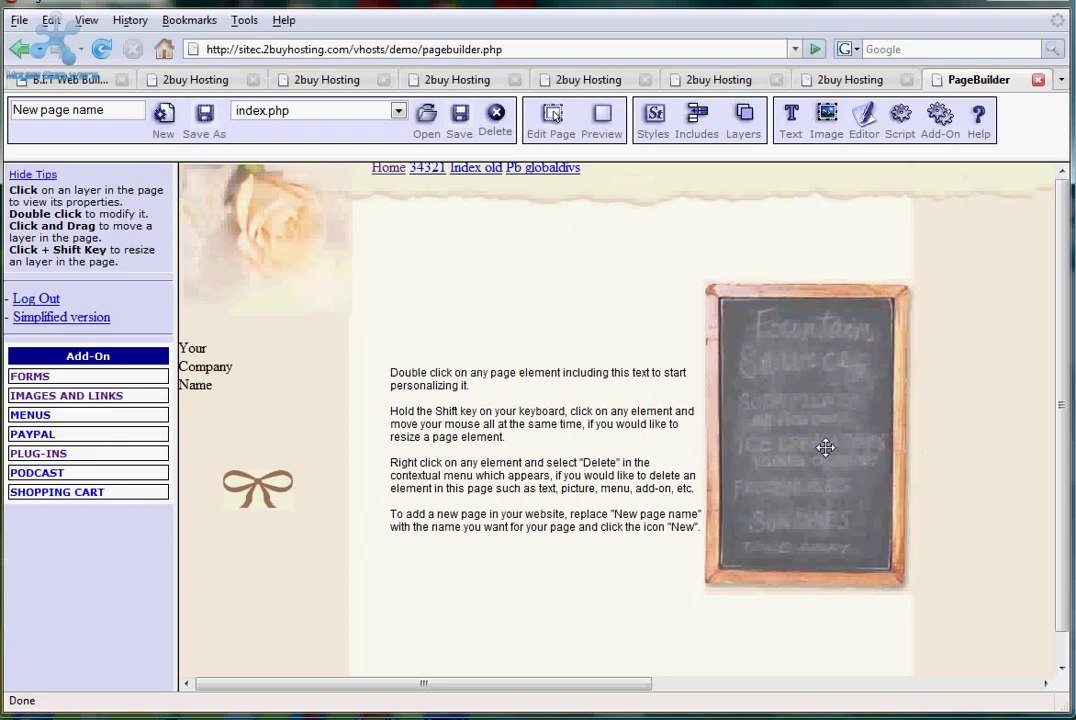
{"action": "left_click_drag", "start_coordinate": [825, 447], "coordinate": [720, 291]}
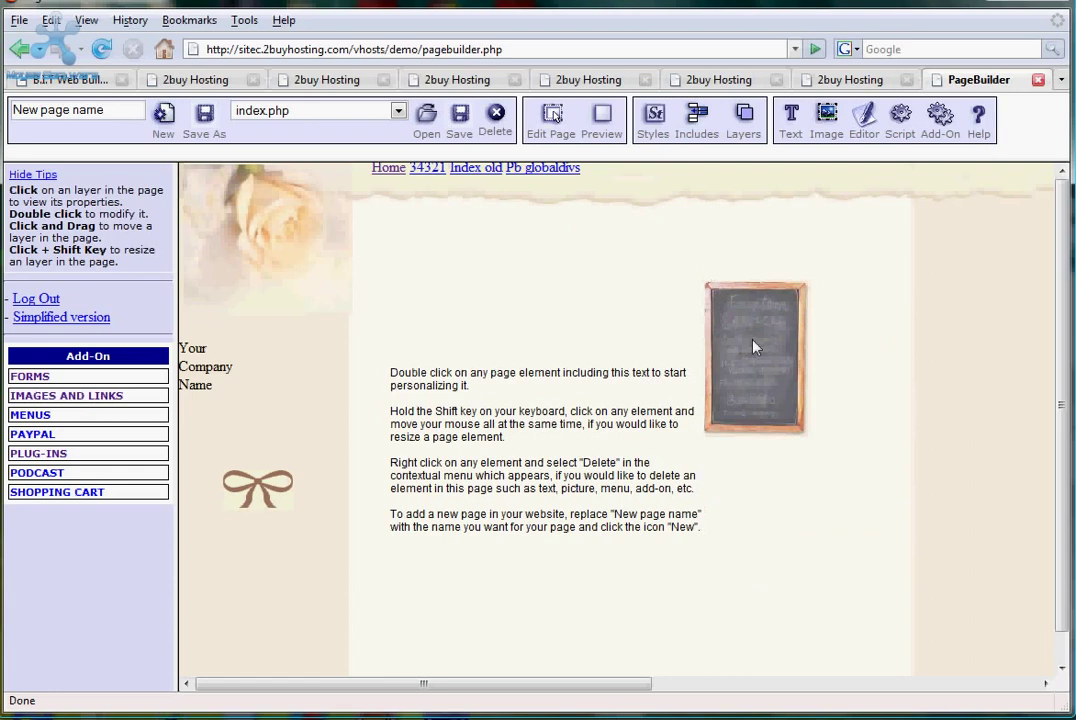
{"action": "left_click_drag", "start_coordinate": [755, 347], "coordinate": [796, 432]}
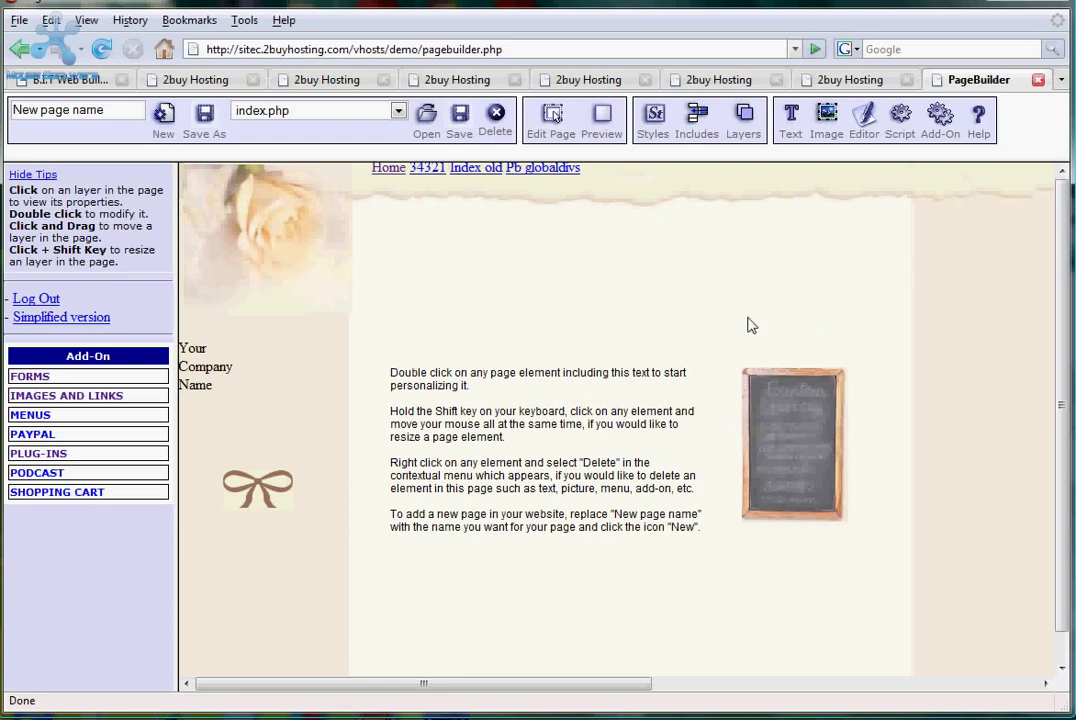
- Add a text layer above the tips, trimming its placeholder down to 'Double Click'
{"action": "left_click", "coordinate": [790, 125]}
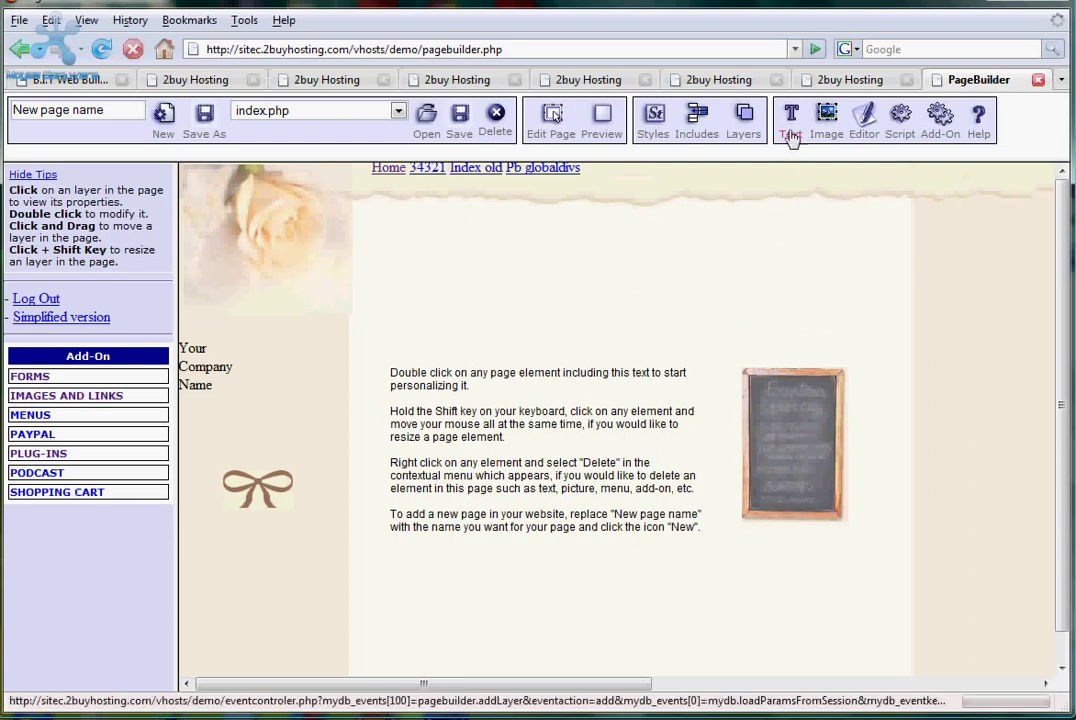
{"action": "left_click", "coordinate": [791, 135]}
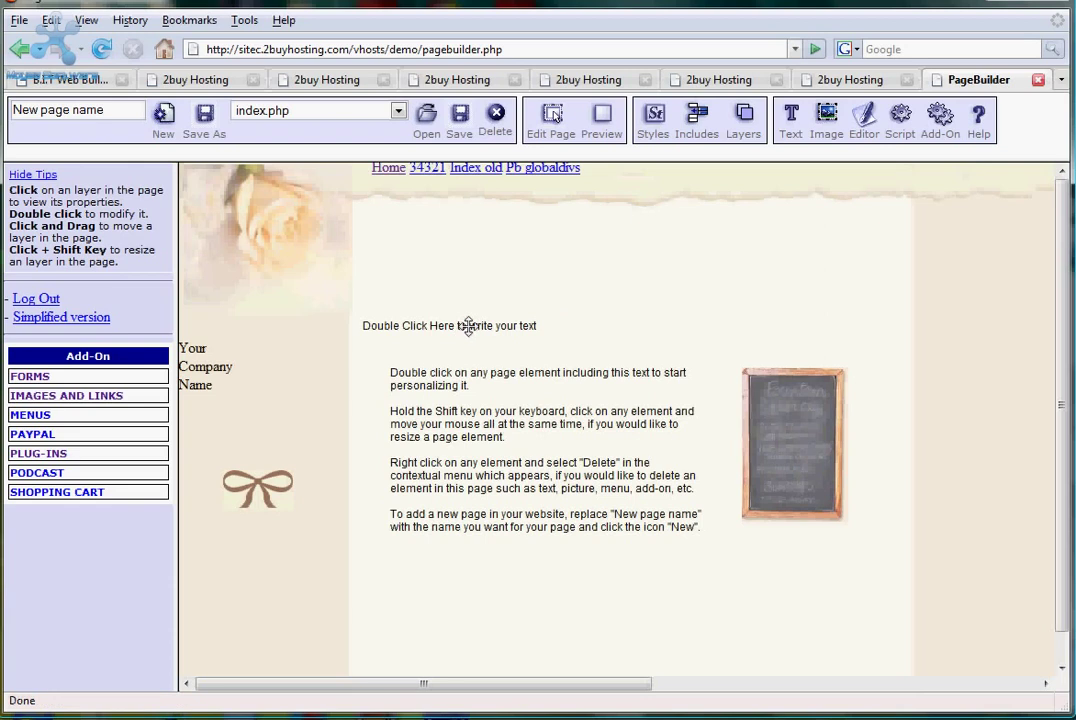
{"action": "mouse_move", "coordinate": [597, 290]}
{"action": "left_mouse_down"}
{"action": "mouse_move", "coordinate": [605, 272]}
{"action": "mouse_move", "coordinate": [603, 281]}
{"action": "left_mouse_up"}
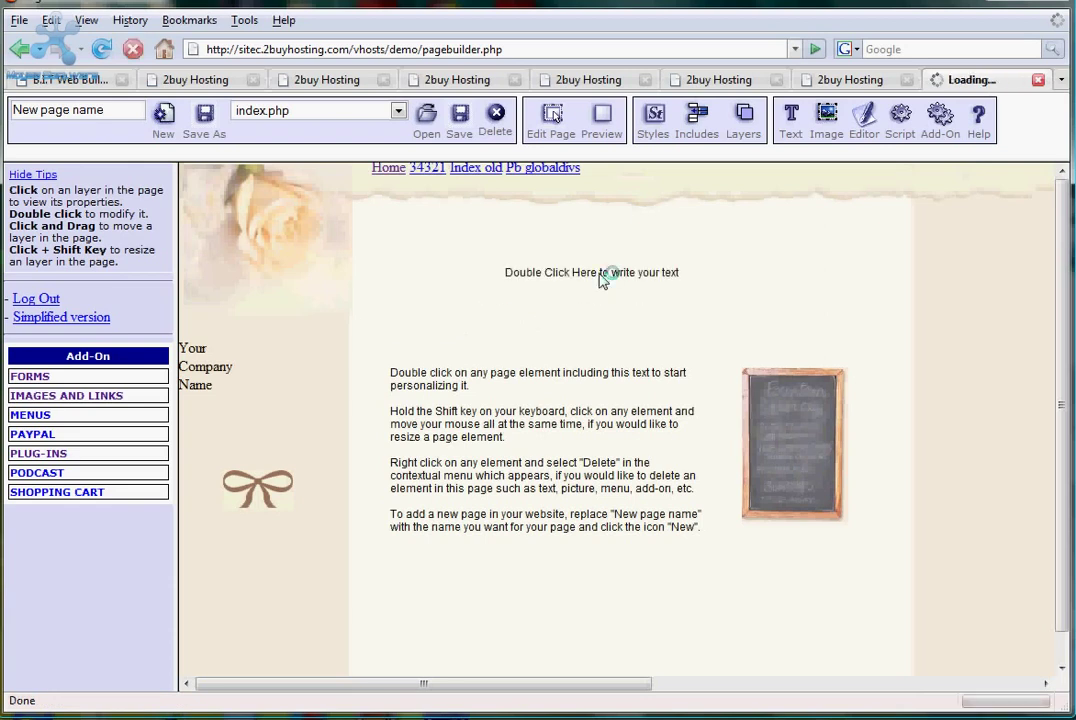
{"action": "left_click_drag", "start_coordinate": [677, 274], "coordinate": [569, 274]}
{"action": "key", "text": "Delete"}
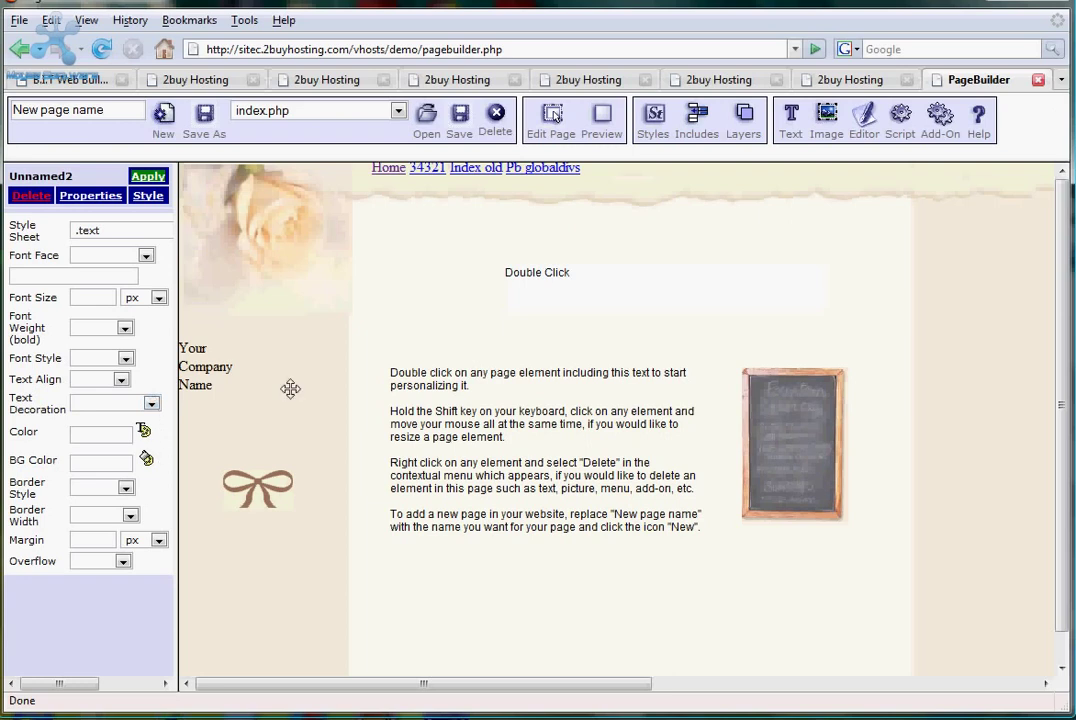
{"action": "double_click", "coordinate": [408, 325]}
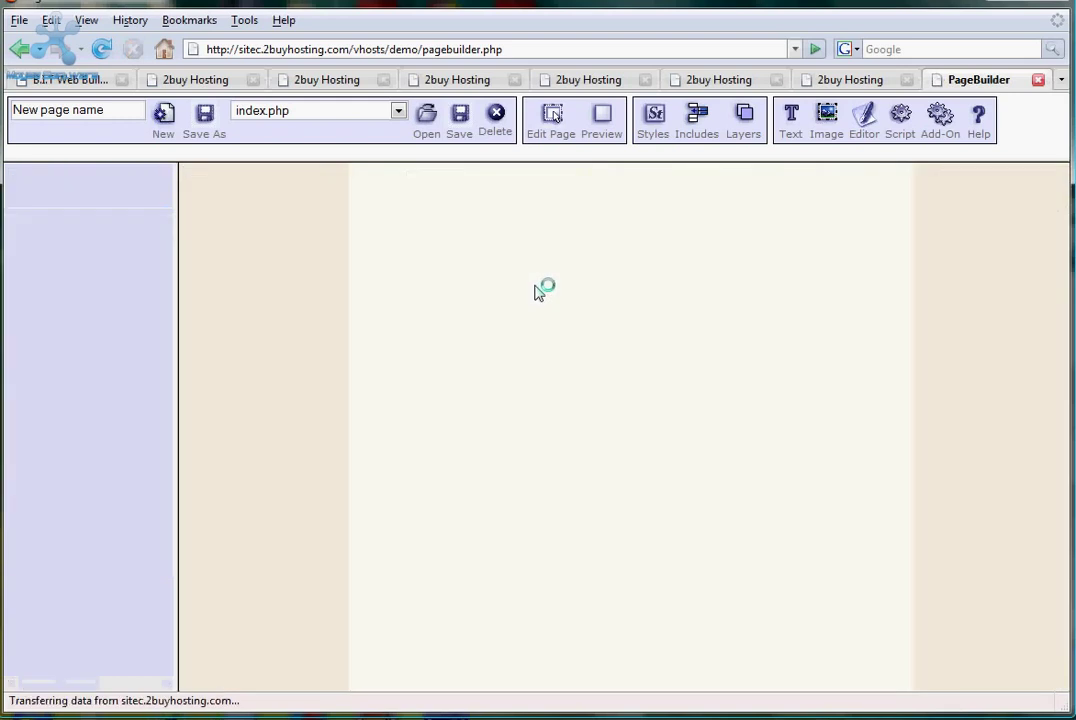
- Nudge the Double Click text box down and right so it centres above the tips text
{"action": "left_click_drag", "start_coordinate": [540, 274], "coordinate": [562, 328]}
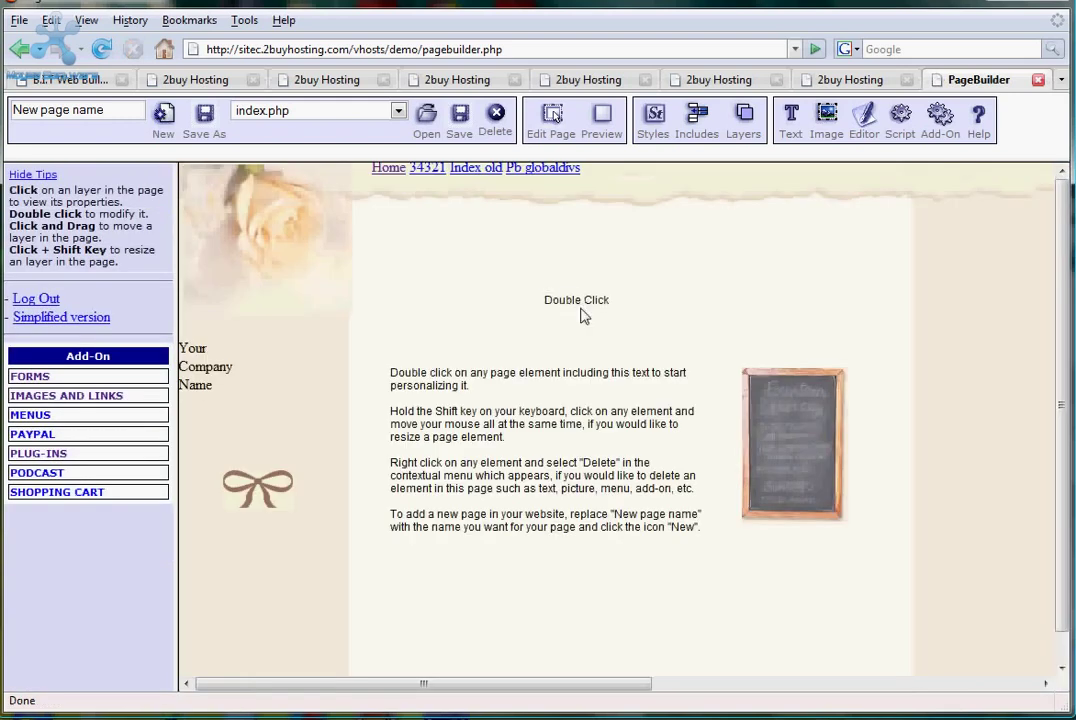
- Browse the Forms add-ons, then list the Images and Links add-ons like Text Link and Email Link
{"action": "left_click", "coordinate": [44, 378]}
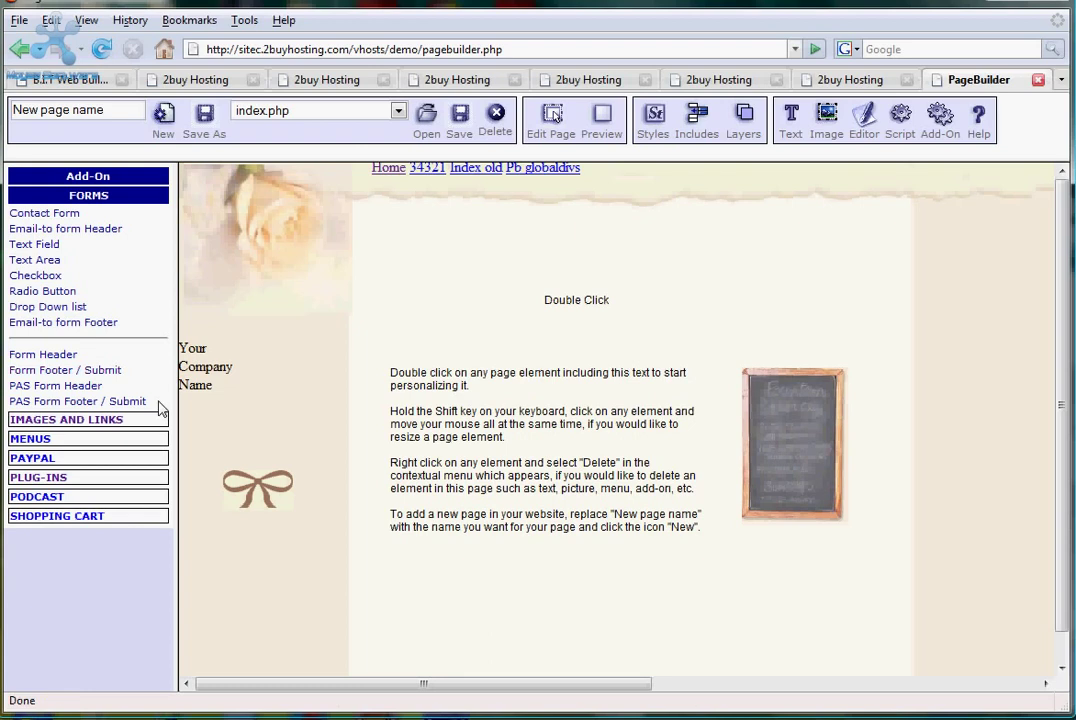
{"action": "left_click", "coordinate": [125, 421]}
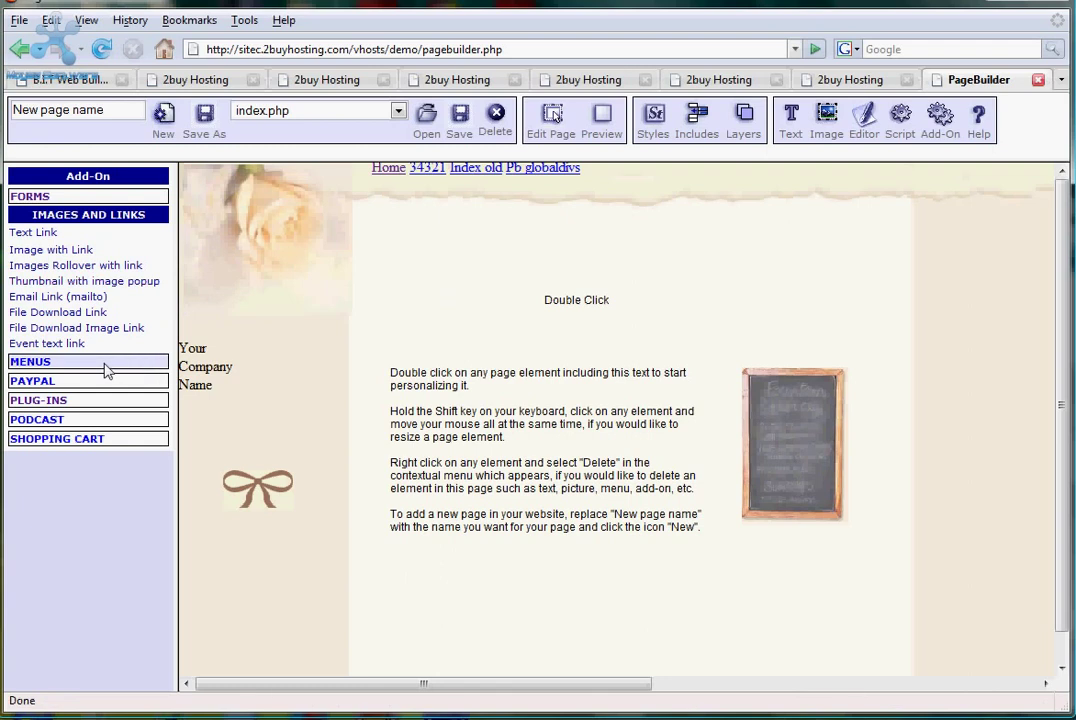
- Browse the Menus add-ons, then list the PayPal add-ons like Checkout and Buy now buttons
{"action": "left_click", "coordinate": [34, 366]}
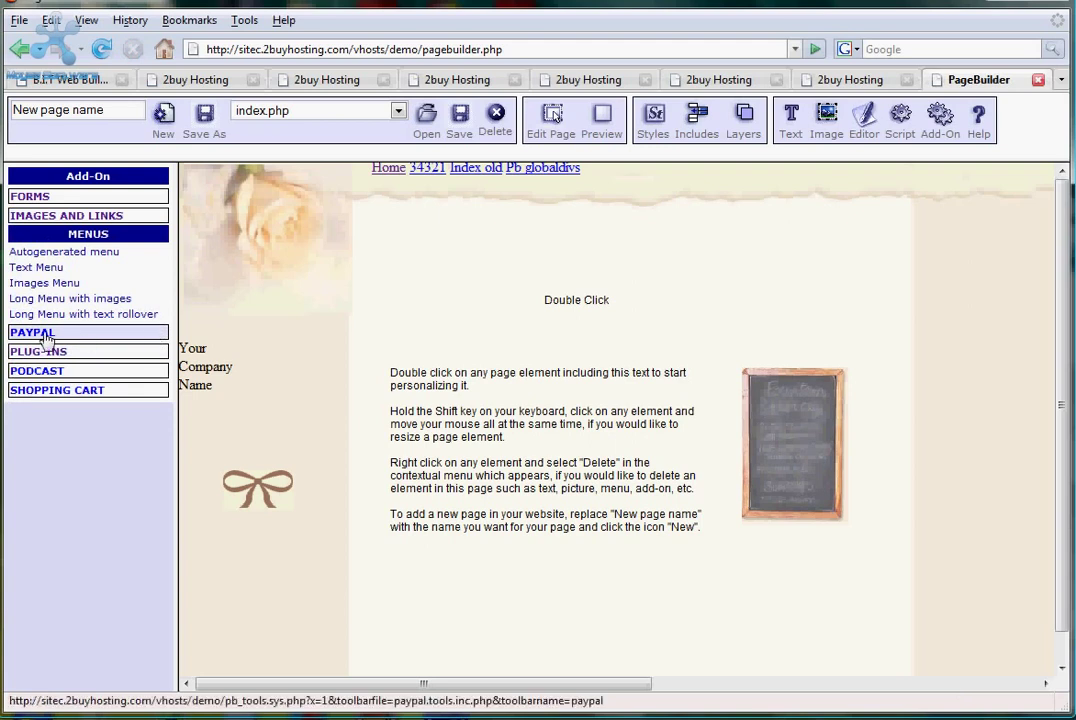
{"action": "left_click", "coordinate": [100, 333]}
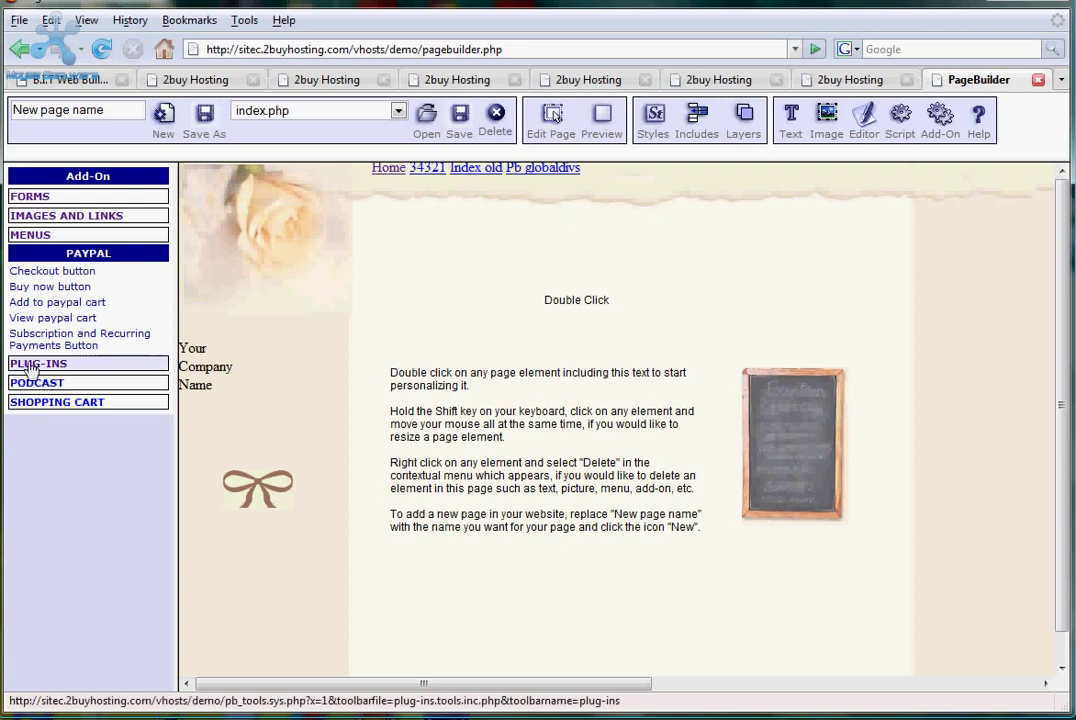
- Browse the Plug-ins add-ons, then list the Podcast add-ons Play online and Download link
{"action": "left_click", "coordinate": [158, 362]}
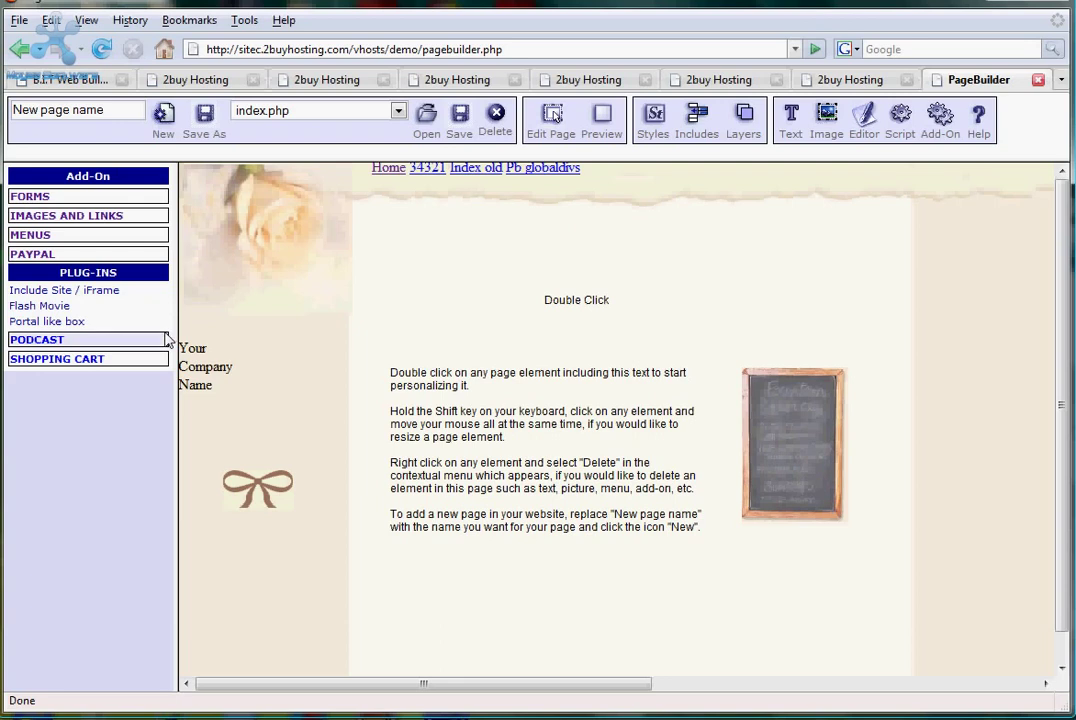
{"action": "left_click", "coordinate": [57, 343]}
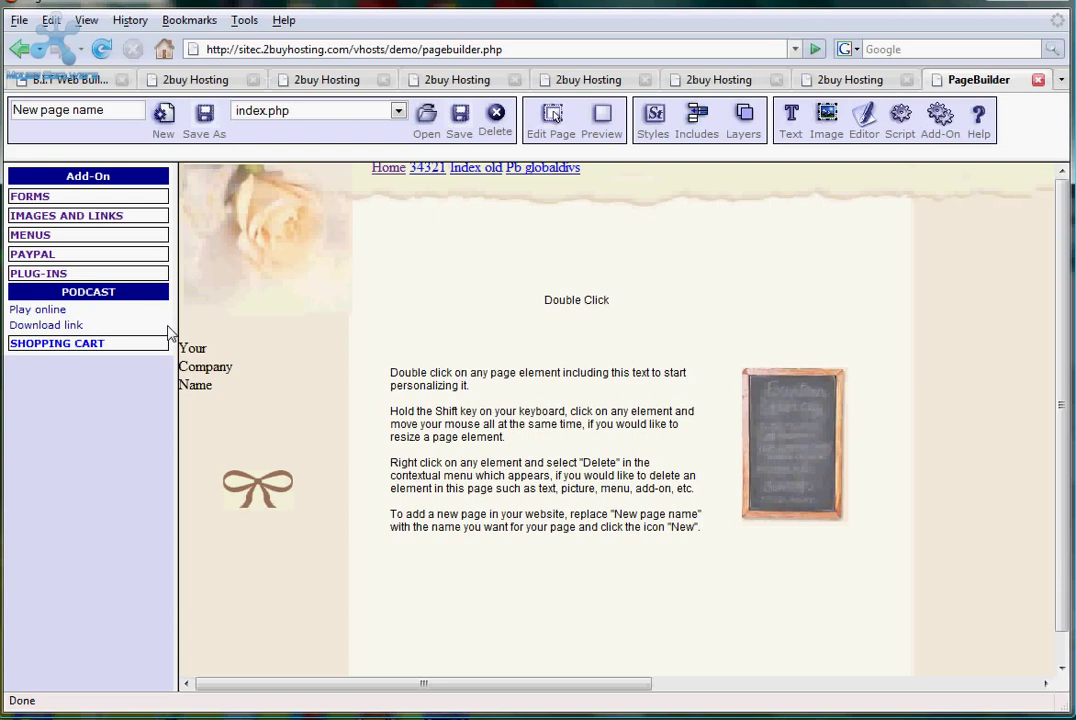
- Show the Shopping Cart add-ons, including Display shopping cart and Add to cart link
{"action": "left_click", "coordinate": [118, 346]}
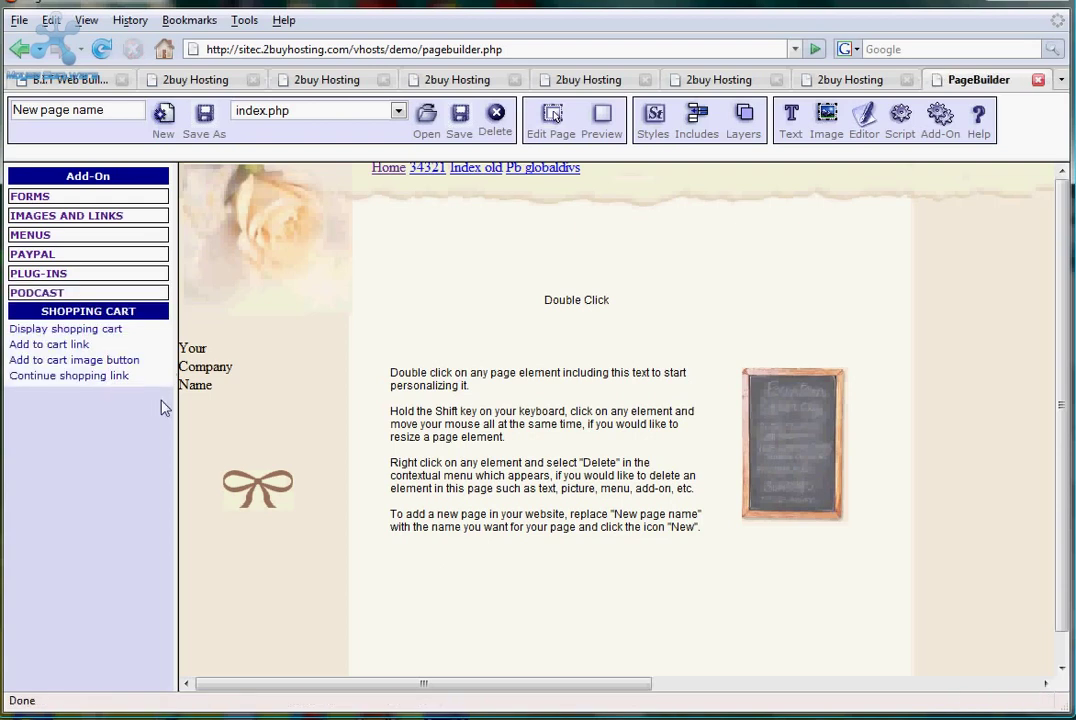